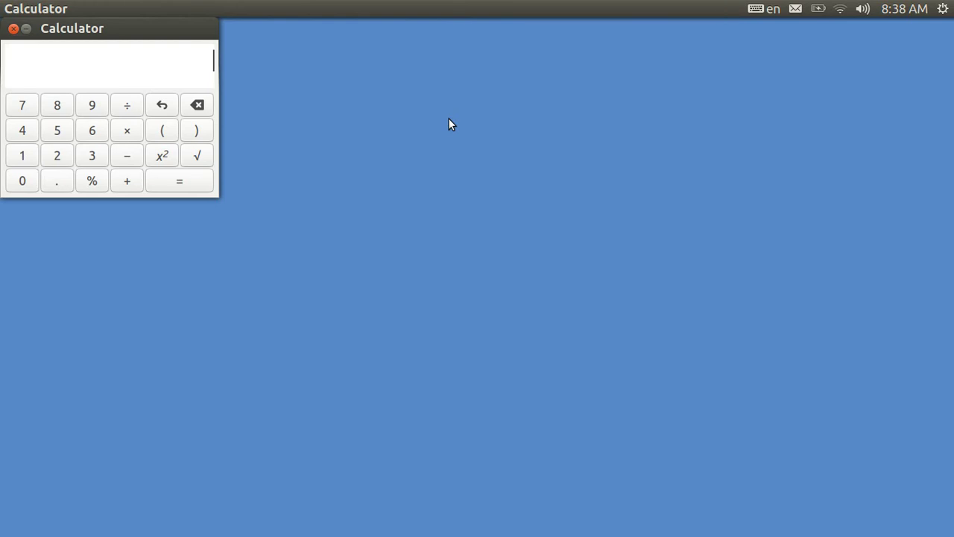
Run xkill in a new terminal and click Calculator to kill it (resource 0x4200003).
key(ctrl+alt+t)
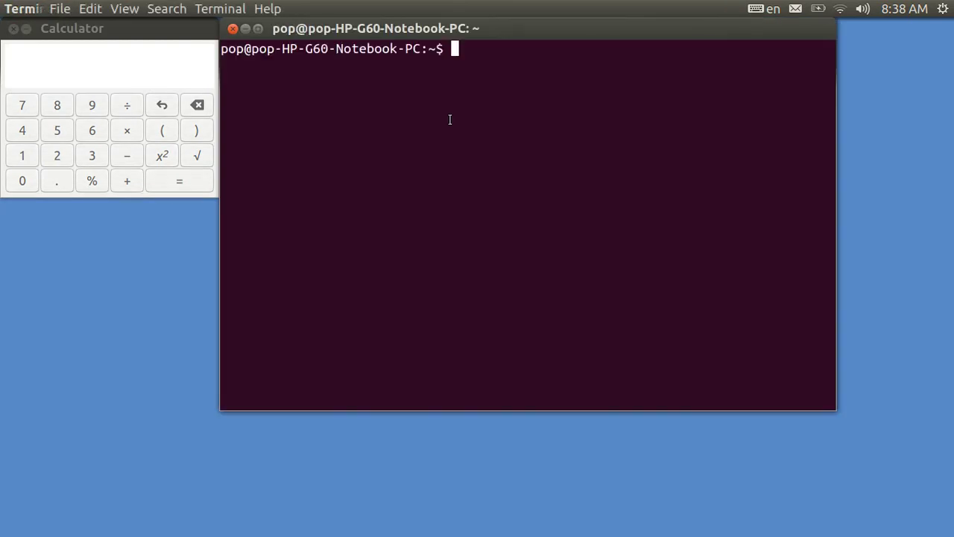
text(xkill)
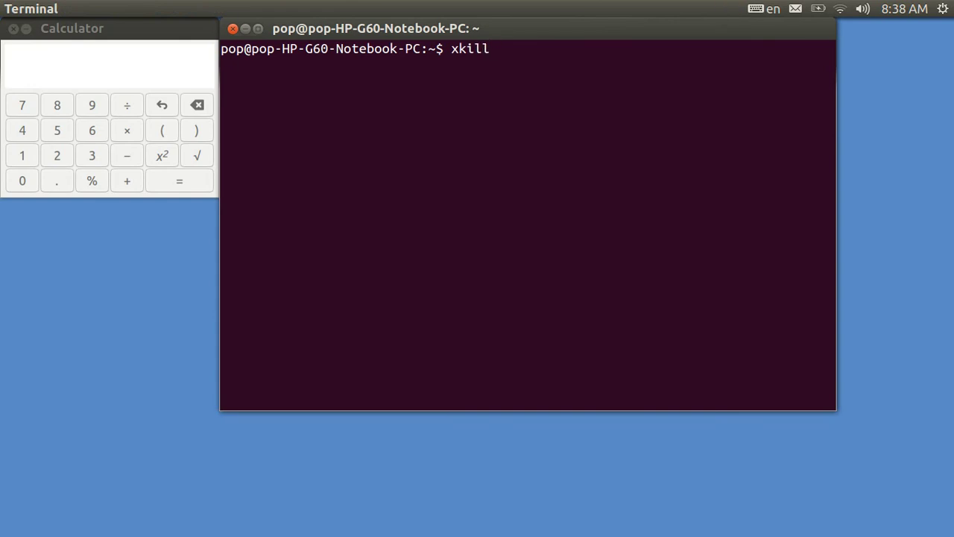
key(Return)
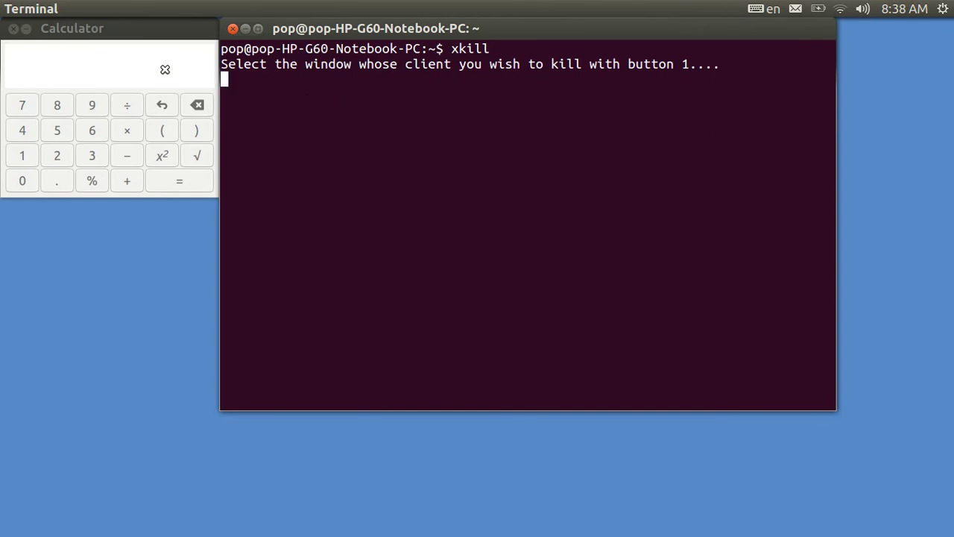
click(164, 69)
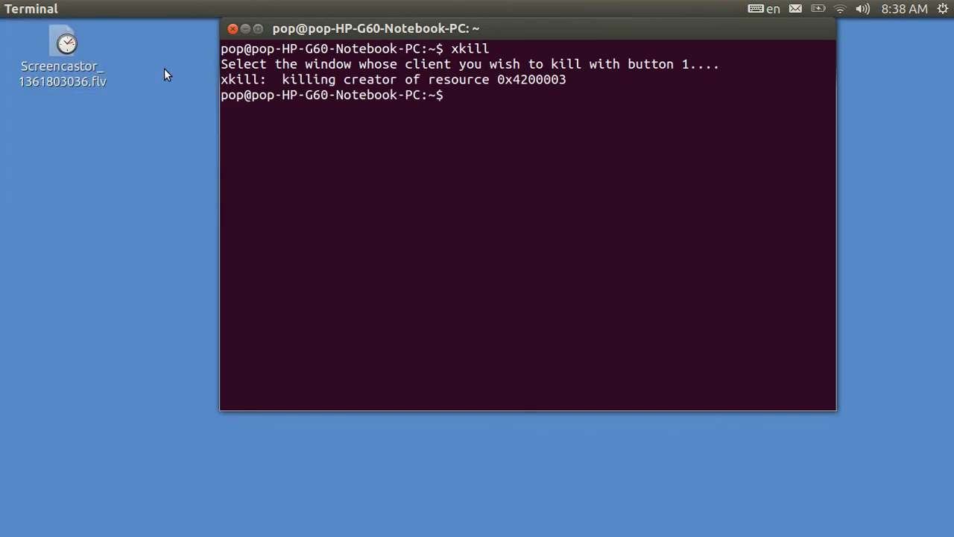
Close the terminal and show the Keyboard settings' Custom Shortcuts list.
click(233, 29)
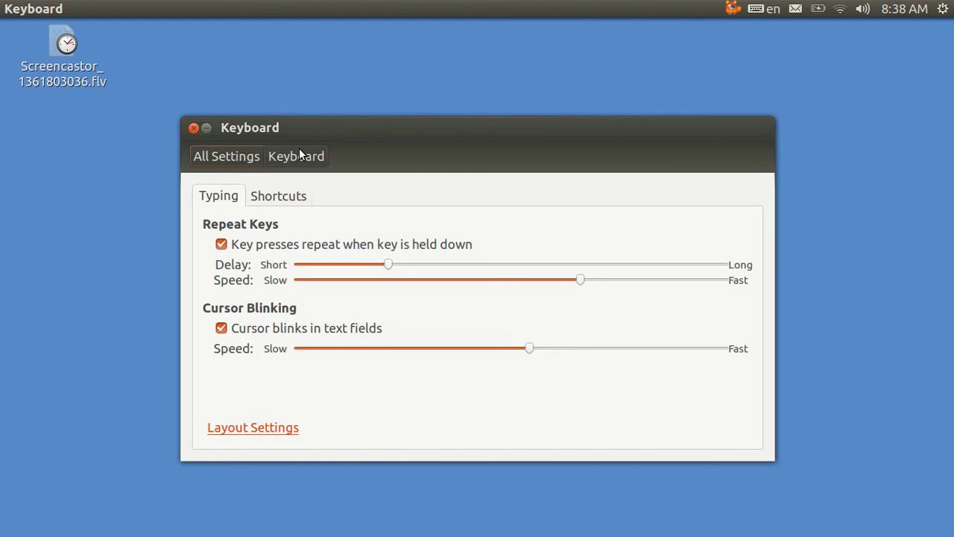
click(290, 202)
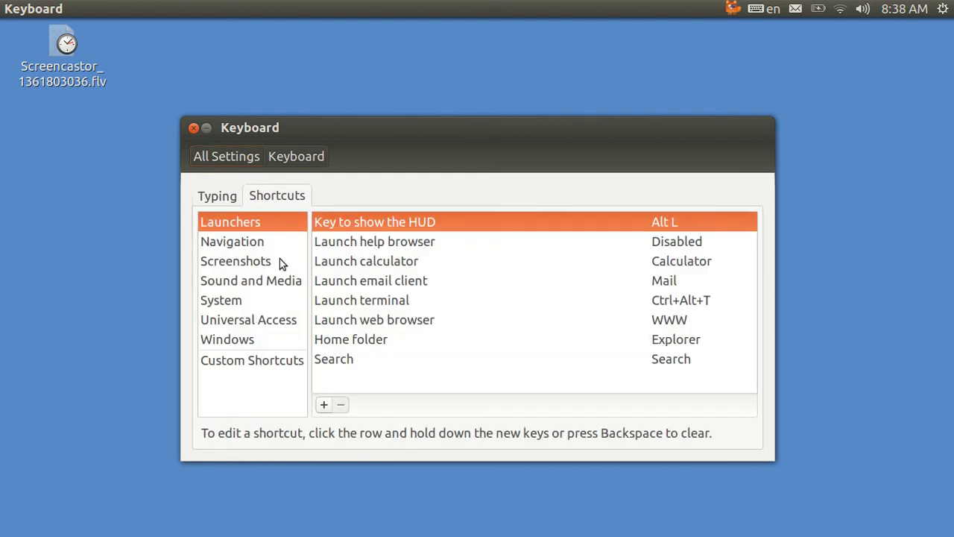
click(269, 363)
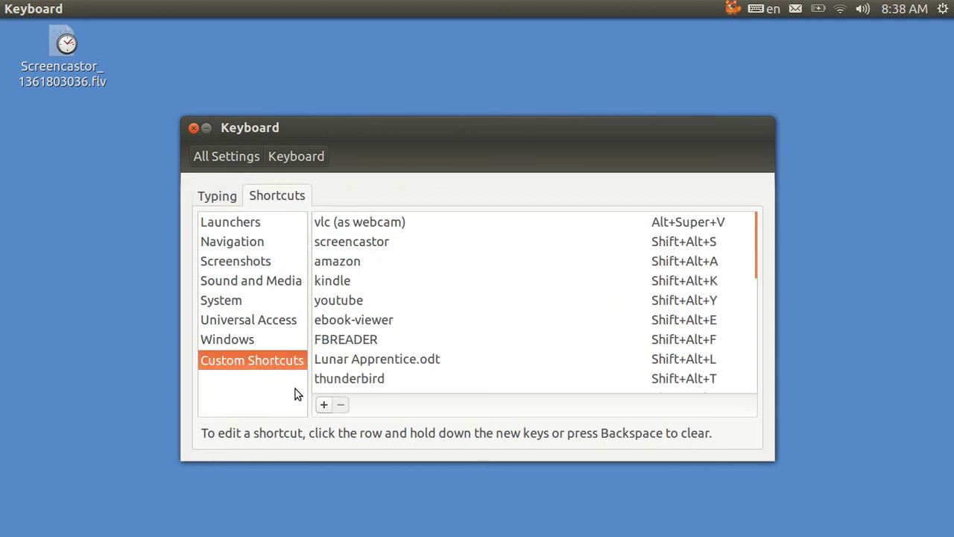
Add a custom shortcut named xkill running the xkill command, bound to Shift+Alt+X.
click(328, 407)
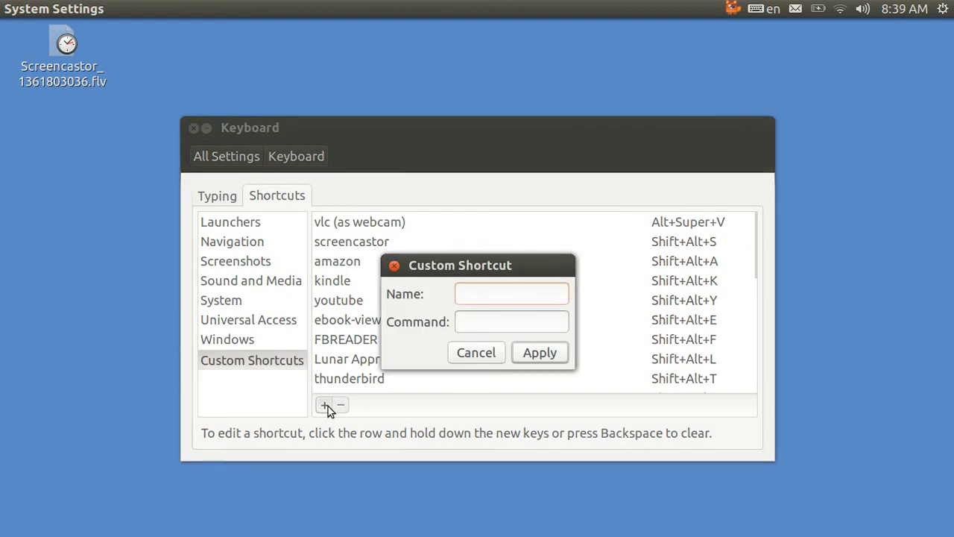
text(xkillxkill)
click(537, 352)
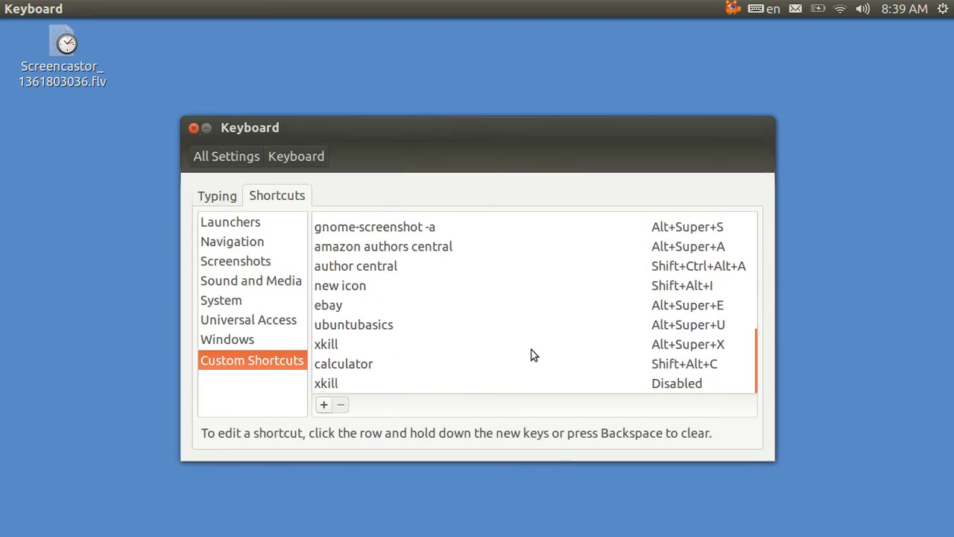
click(666, 385)
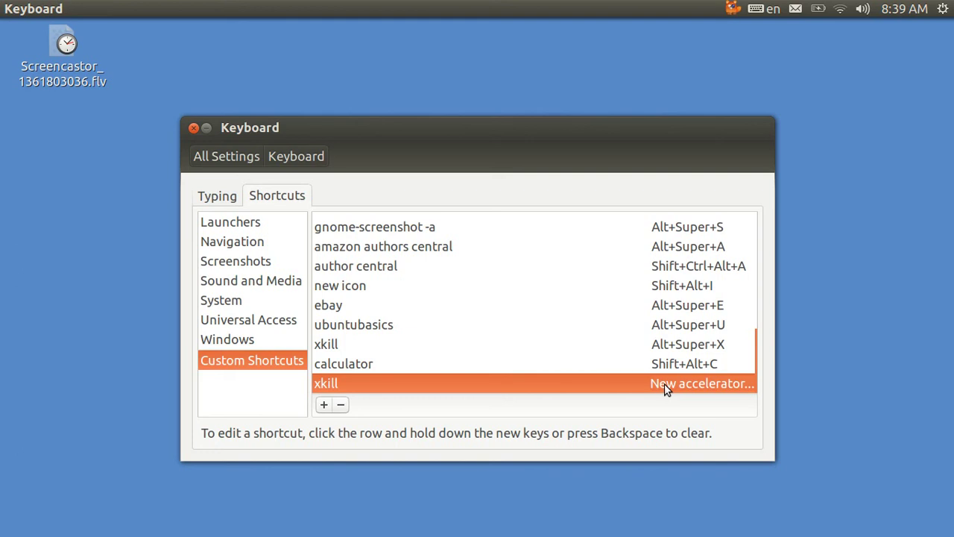
key(shift+alt+x)
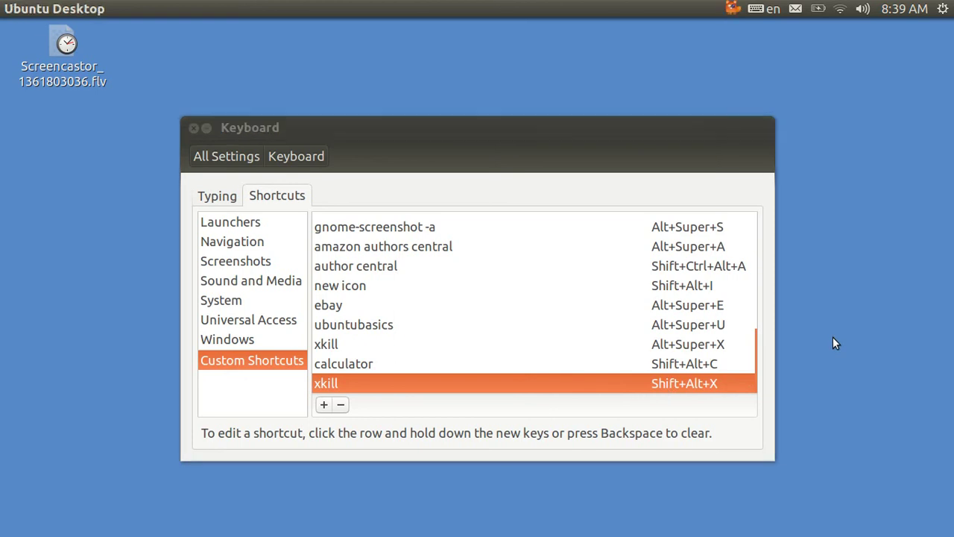
Close the Keyboard settings and kill Calculator with the Shift+Alt+X xkill shortcut.
click(191, 131)
click(193, 129)
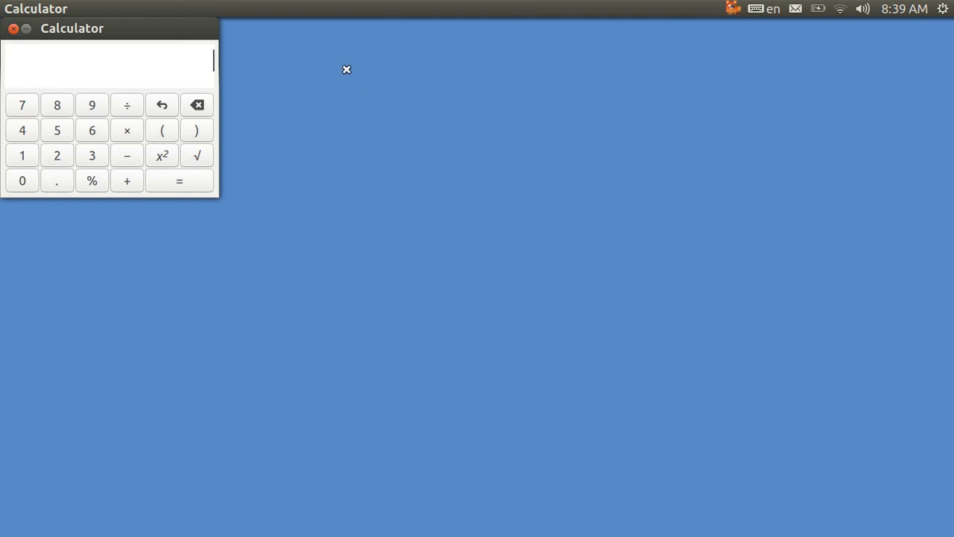
click(149, 56)
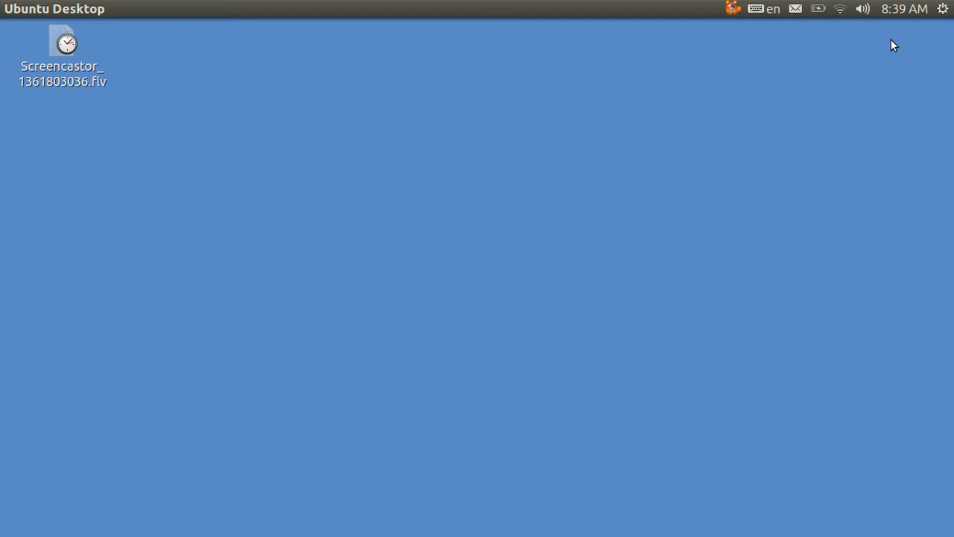
Reopen Keyboard Custom Shortcuts from the gear menu and scroll down to the calculator entry.
click(944, 11)
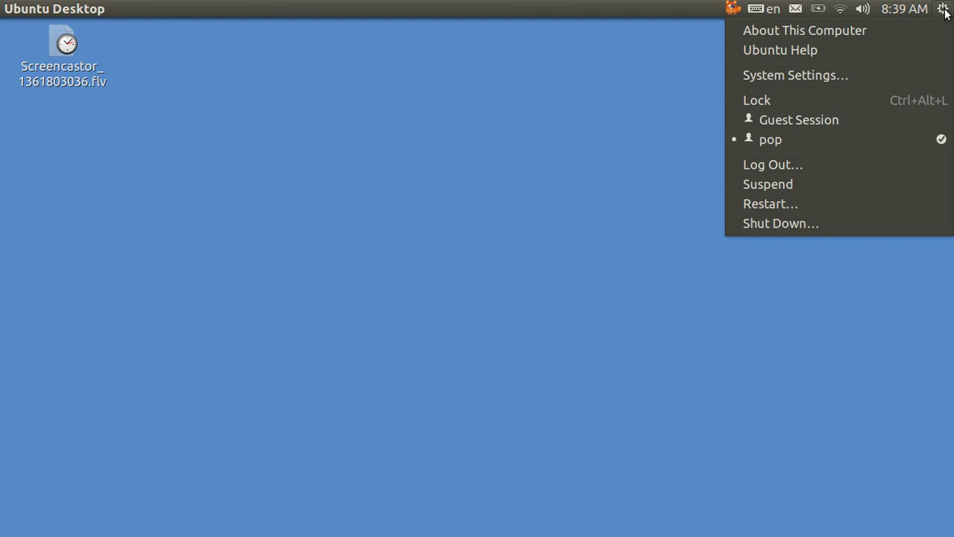
click(869, 75)
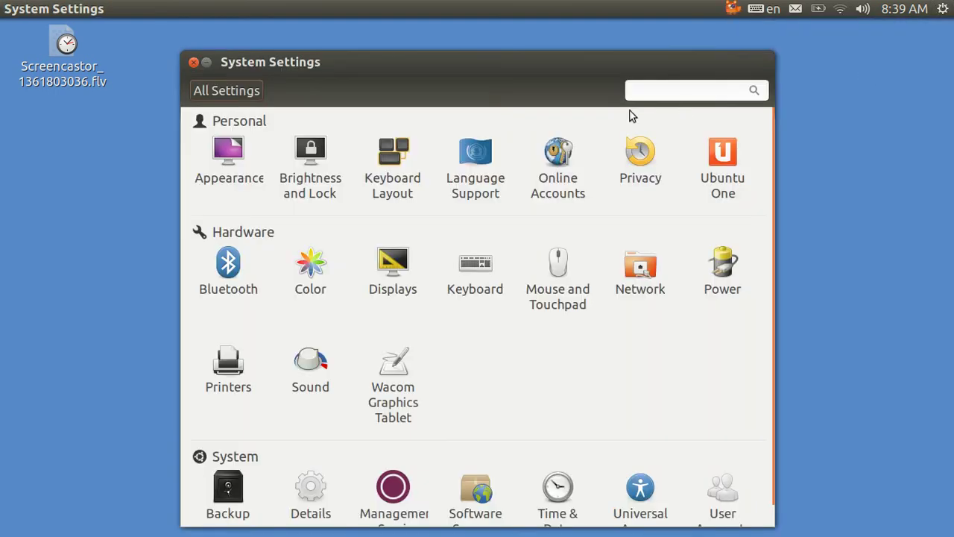
click(476, 271)
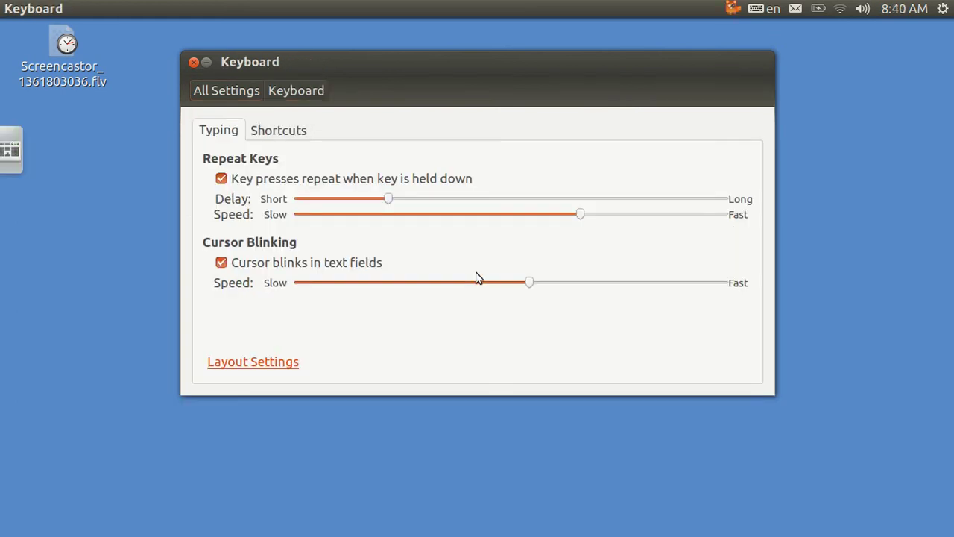
click(283, 132)
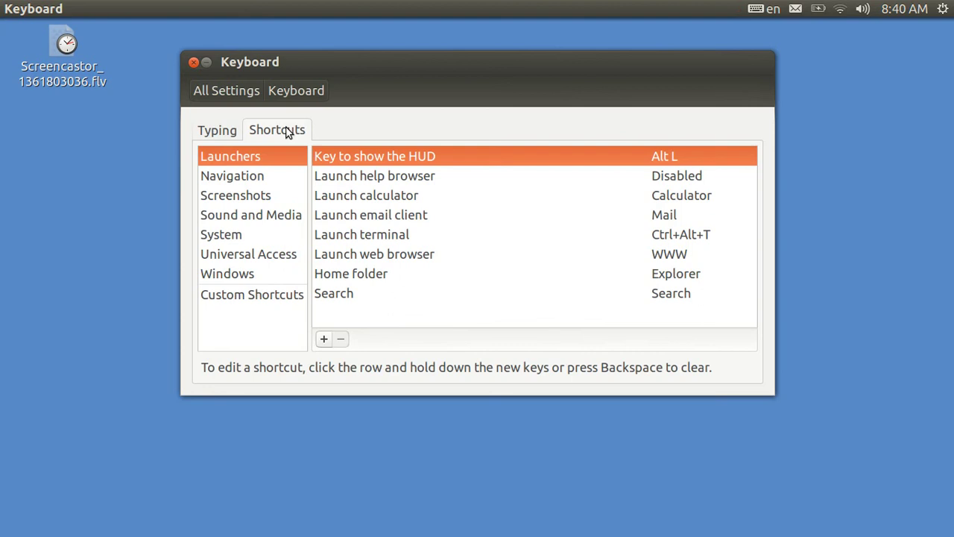
click(265, 300)
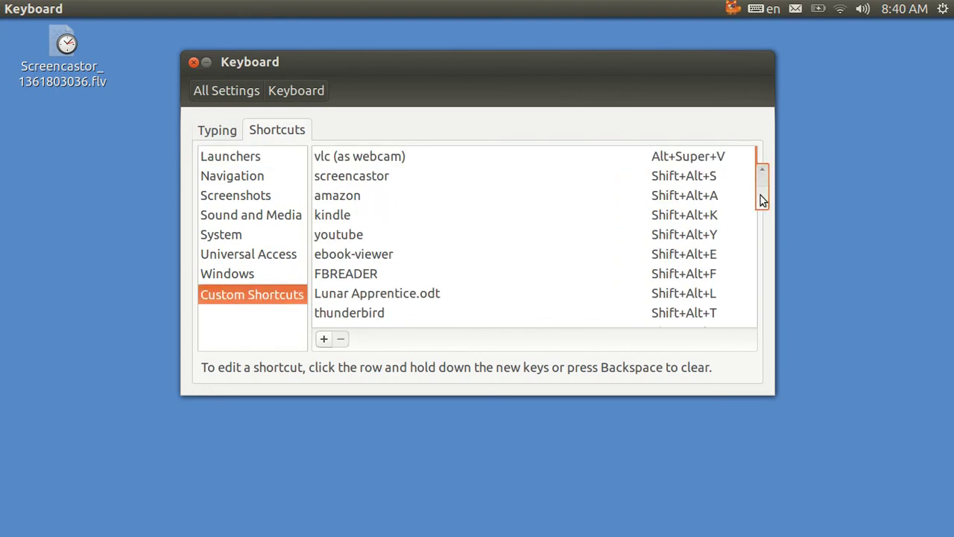
drag(761, 196, 769, 317)
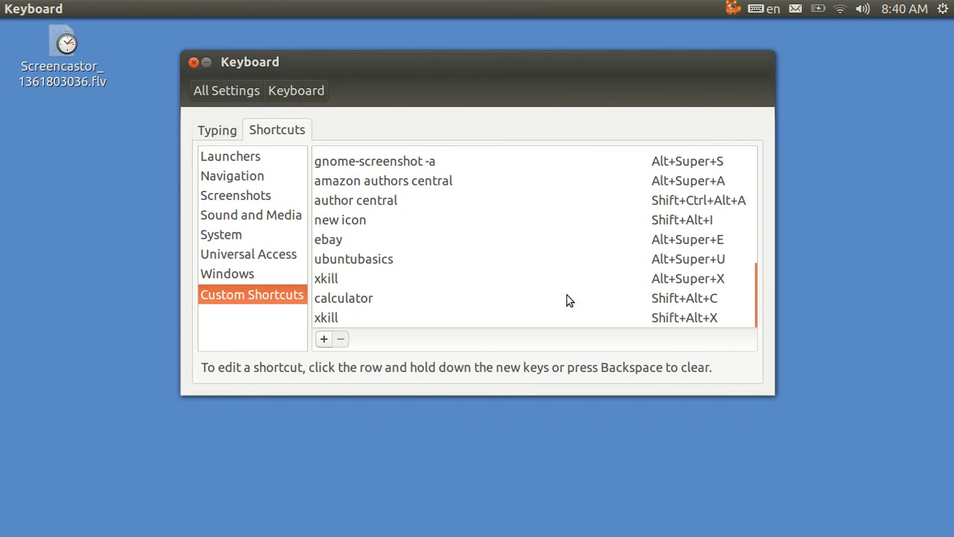
Open the calculator shortcut (gnome-calculator, Shift+Alt+C) and apply it unchanged.
double_click(427, 298)
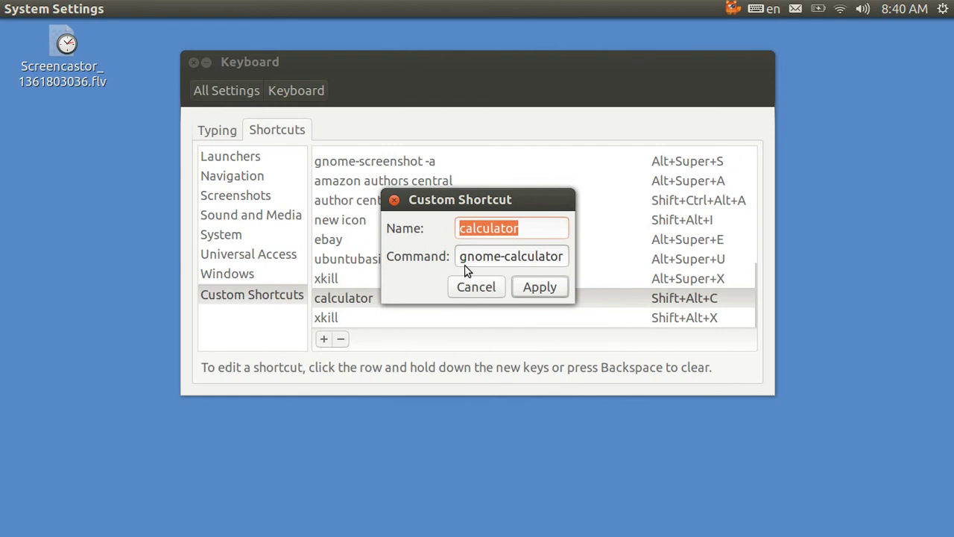
click(538, 287)
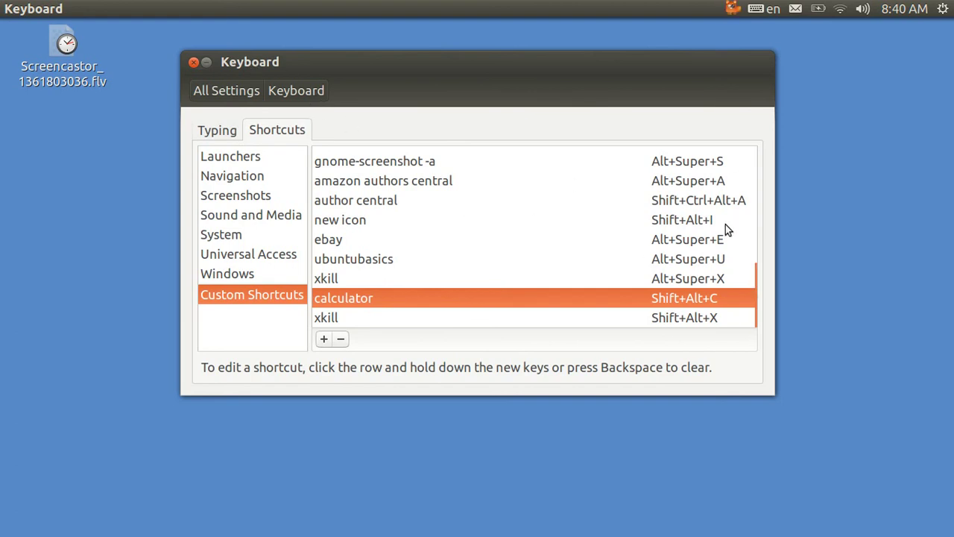
Inspect the keyboard shortcuts entry's gnome-control-center keyboard command, then dismiss its details.
mouse_move(749, 261)
drag(763, 262, 748, 225)
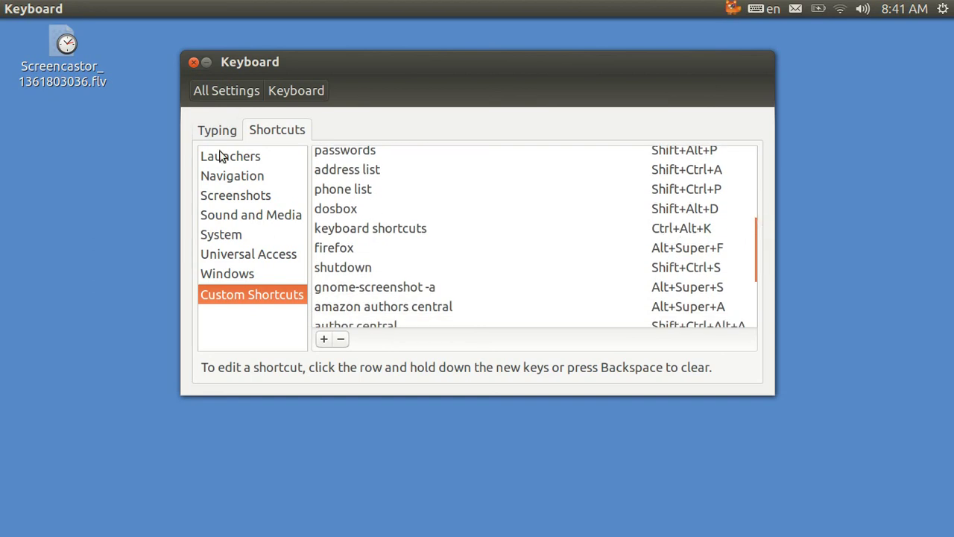
click(370, 233)
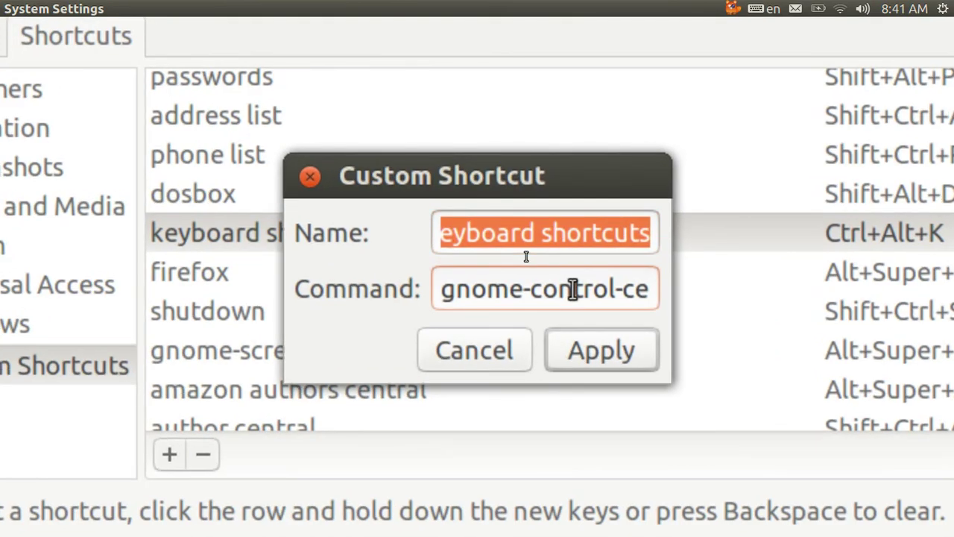
key(Right)
key(Right)
key(Right)
key(Right)
key(Right)
key(Right)
key(Right)
key(Right)
key(Right)
key(Right)
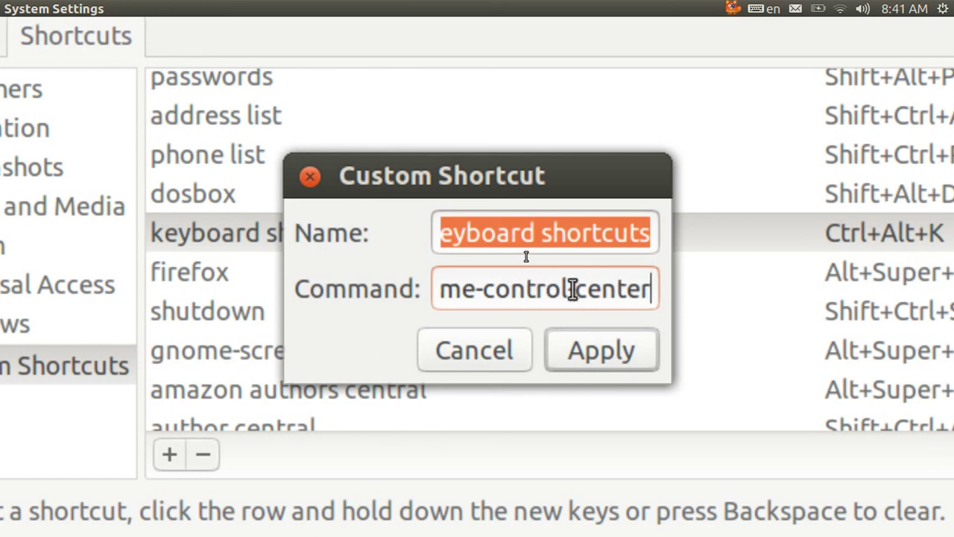
text(key)
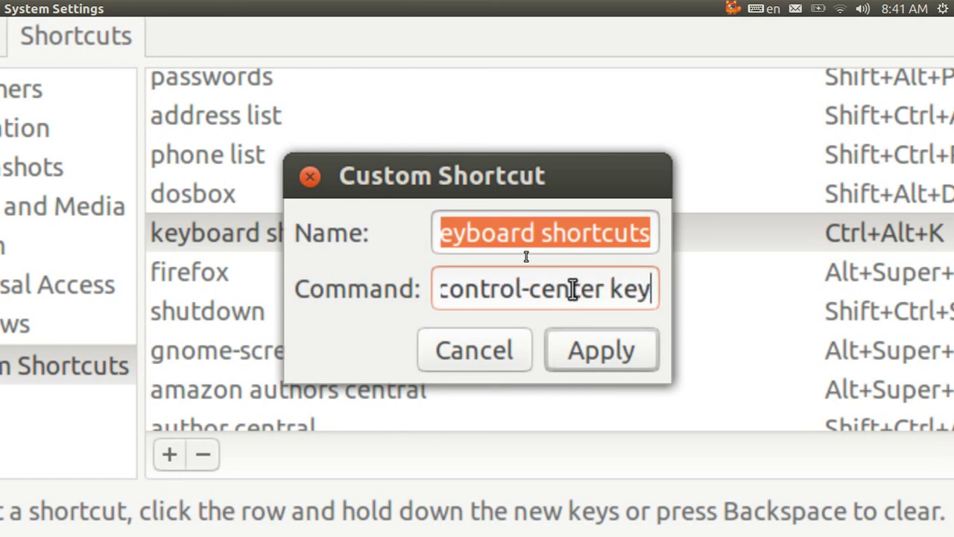
text(board)
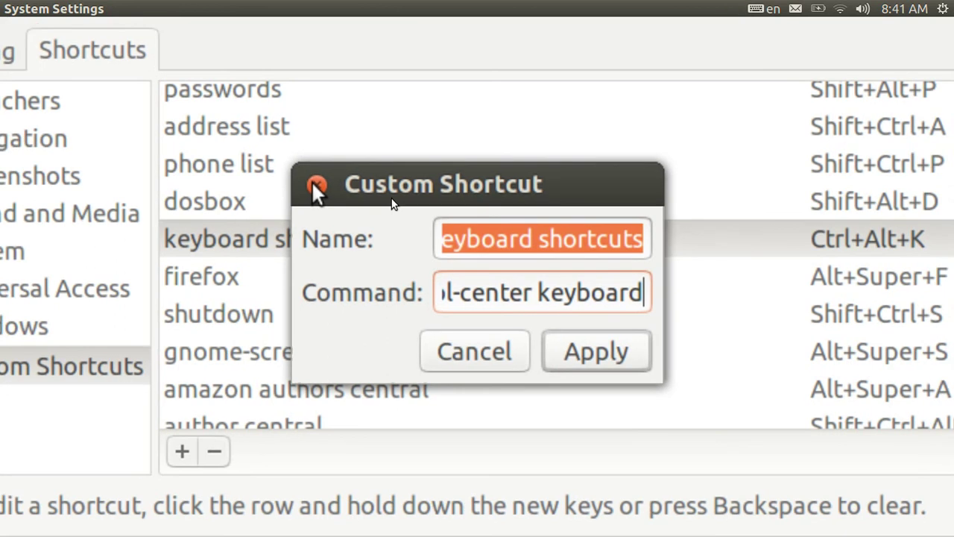
click(317, 186)
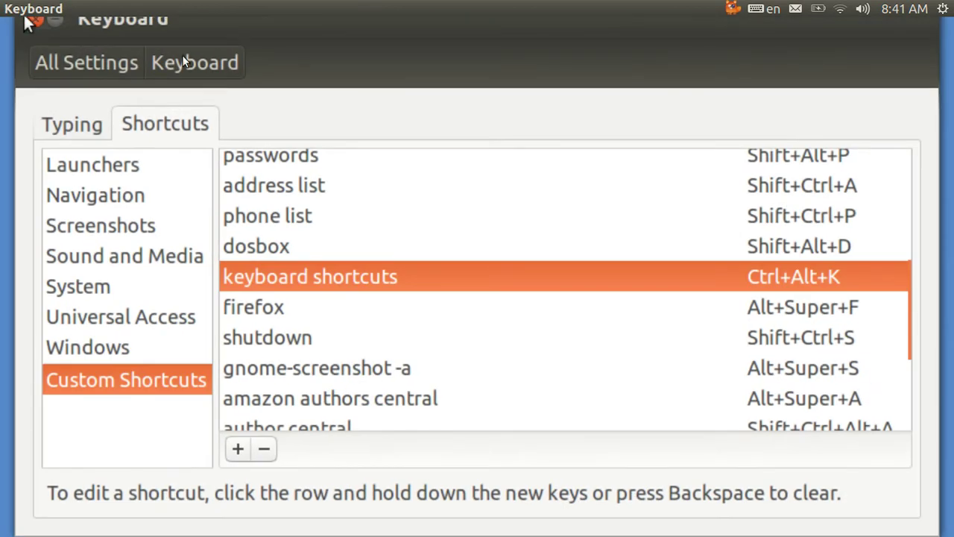
Close the Keyboard settings window and open the Dash on the Applications lens.
click(35, 19)
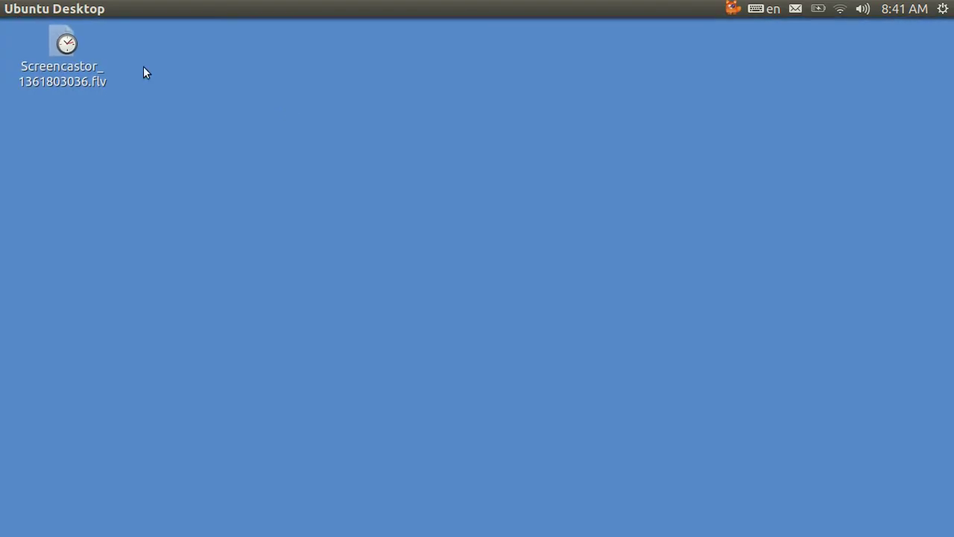
mouse_move(2, 11)
key(super)
key(super+a)
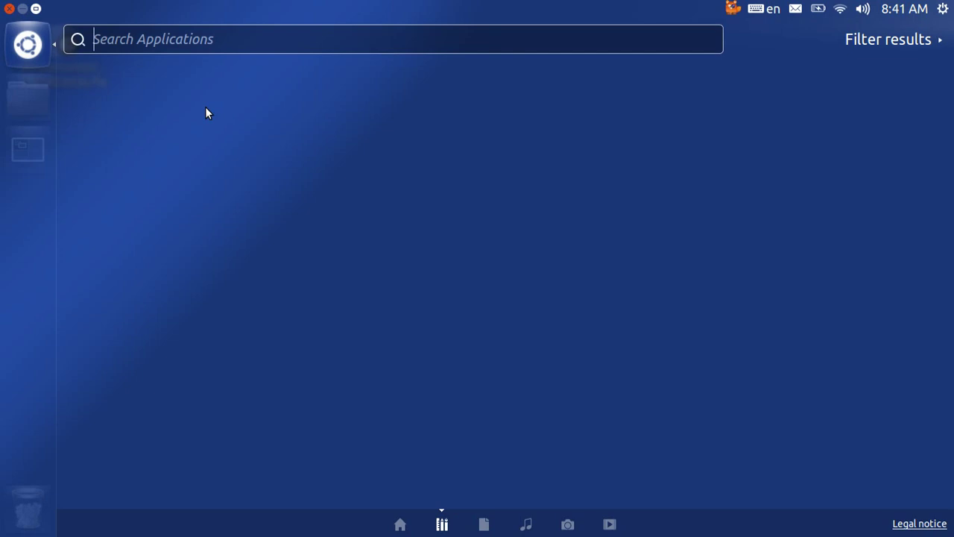
Launch create icon from a Dash search for 'ic' and create an xkill launcher running xkill.
text(ic)
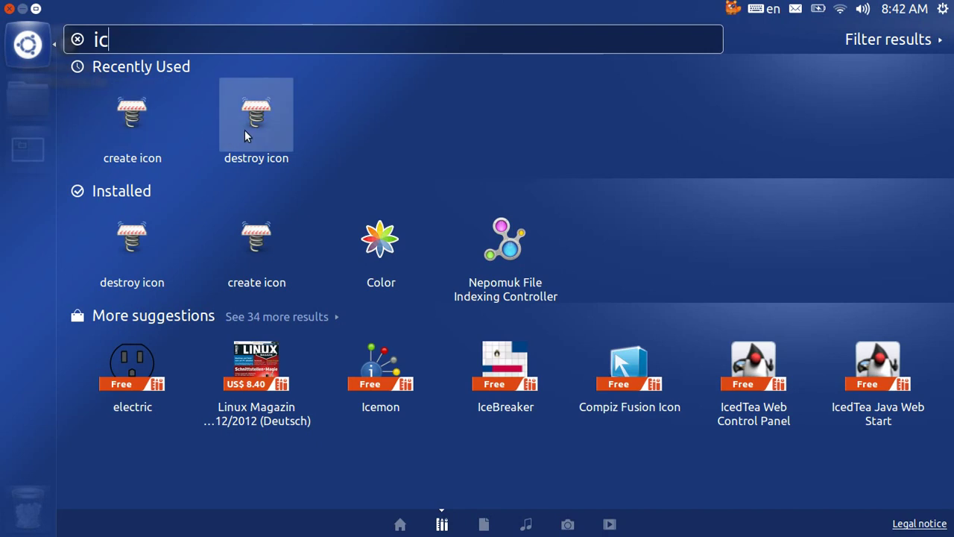
click(131, 130)
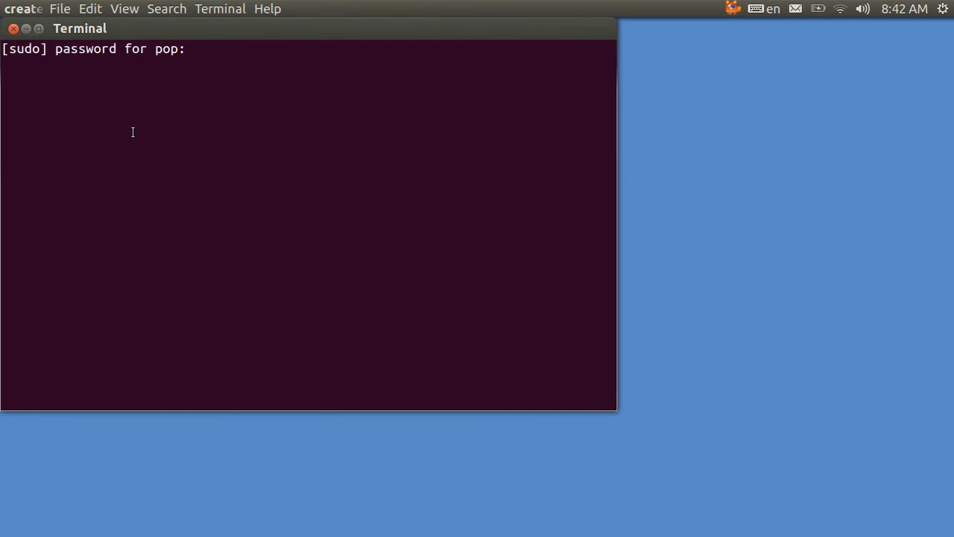
key(Return)
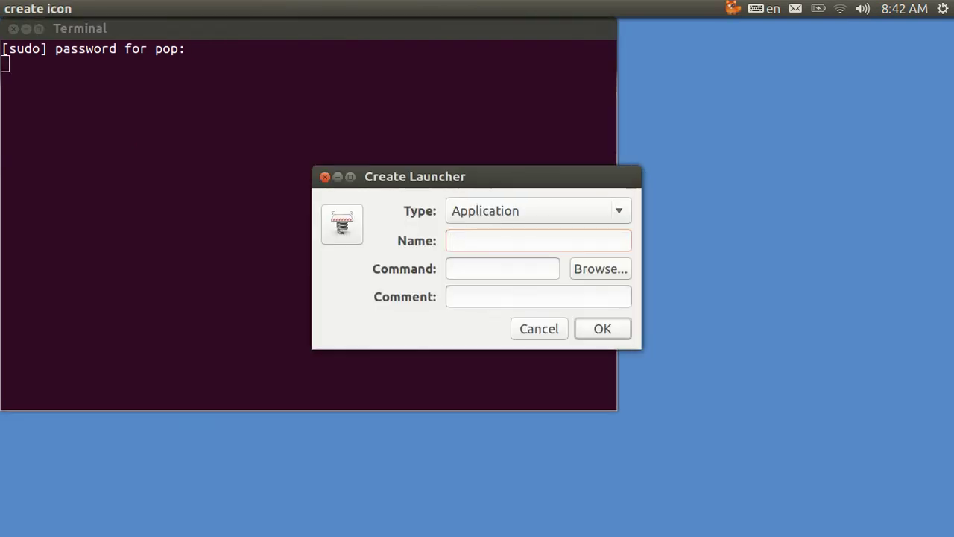
text(xkillxkill)
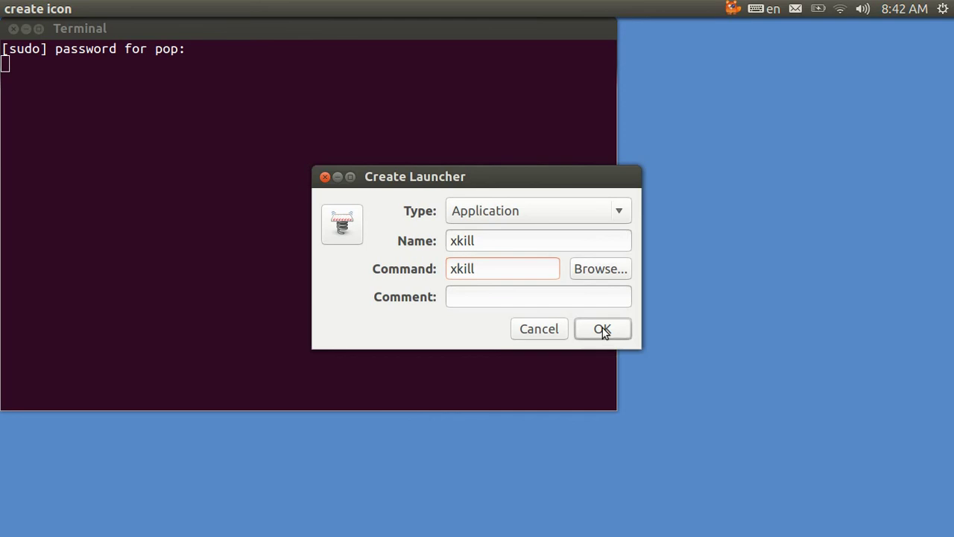
click(602, 331)
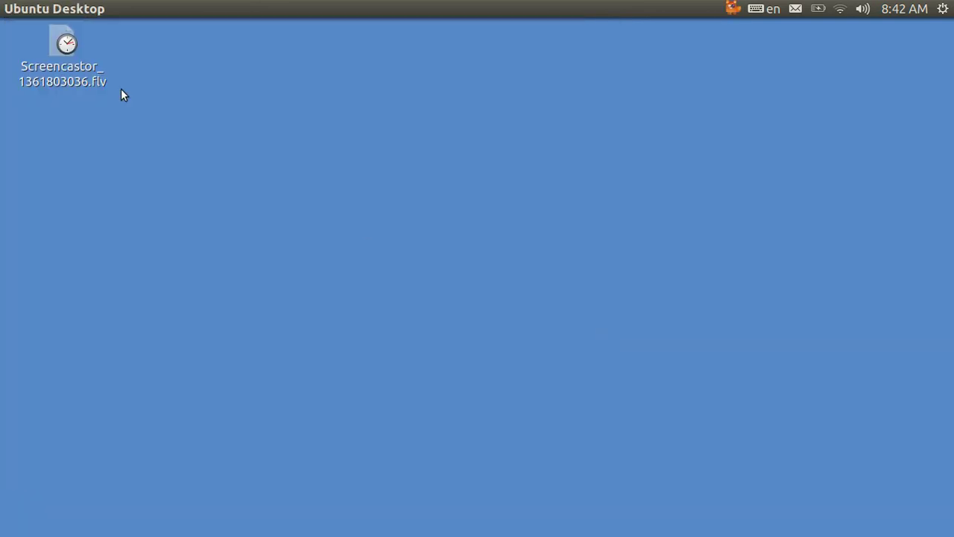
Run the new xkill launcher from Dash Home's Applications to kill Calculator.
mouse_move(25, 47)
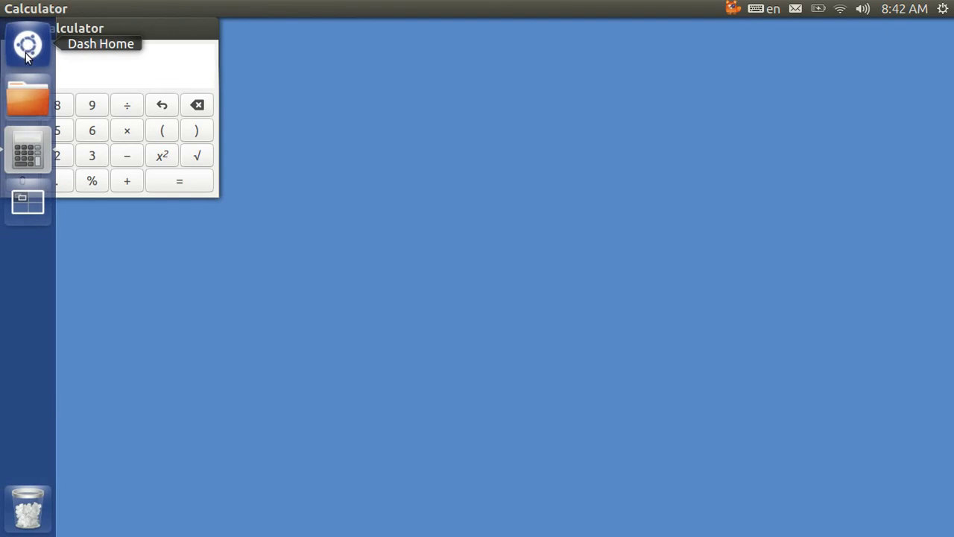
click(27, 56)
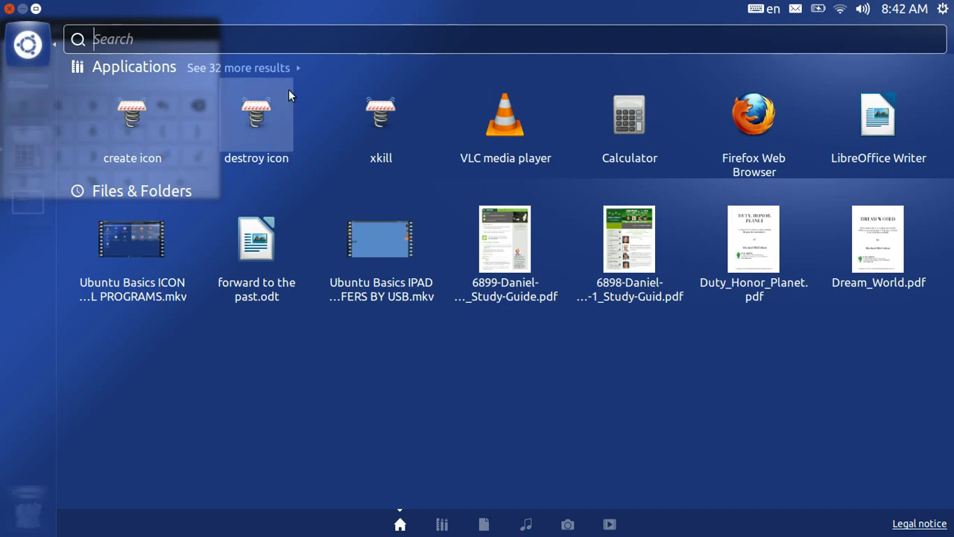
click(380, 119)
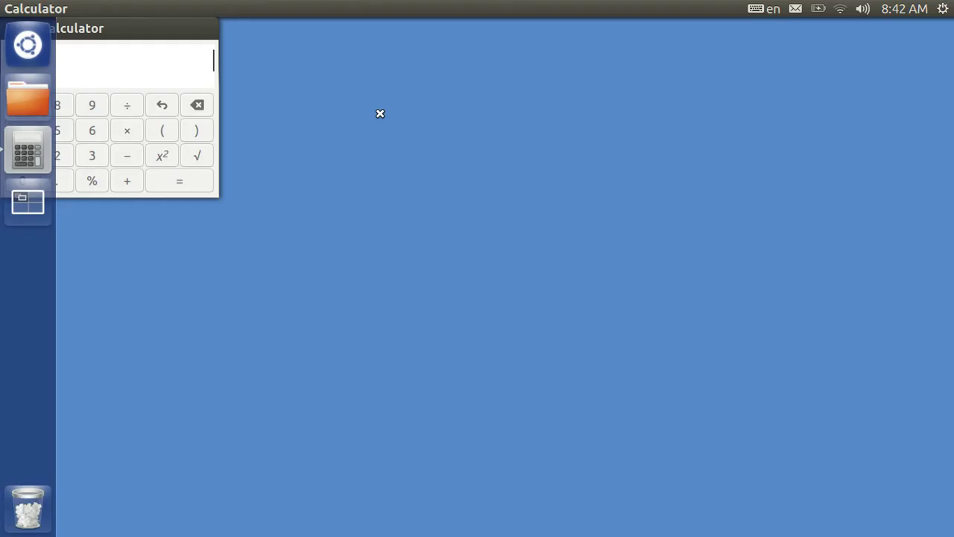
Kill the Calculator window with the xkill cross cursor, leaving the desktop empty.
click(115, 74)
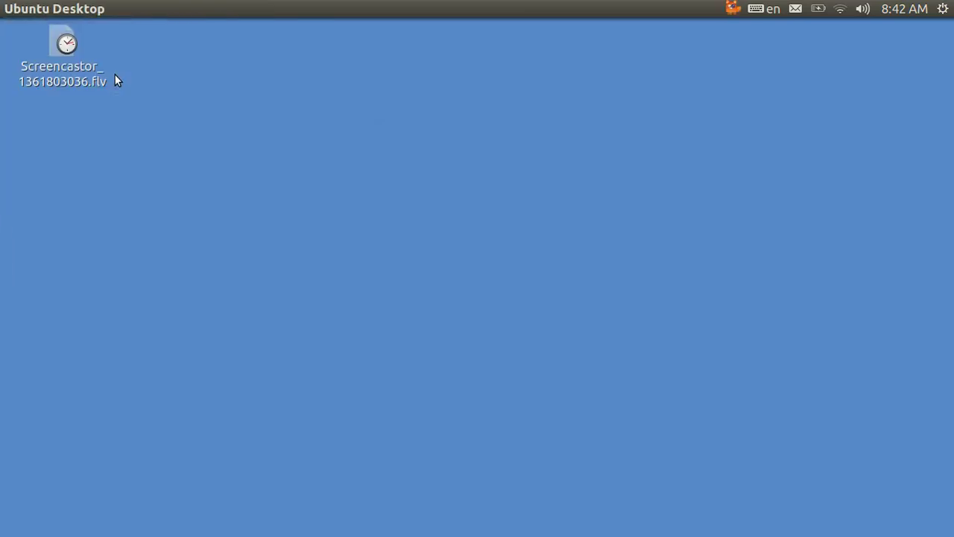